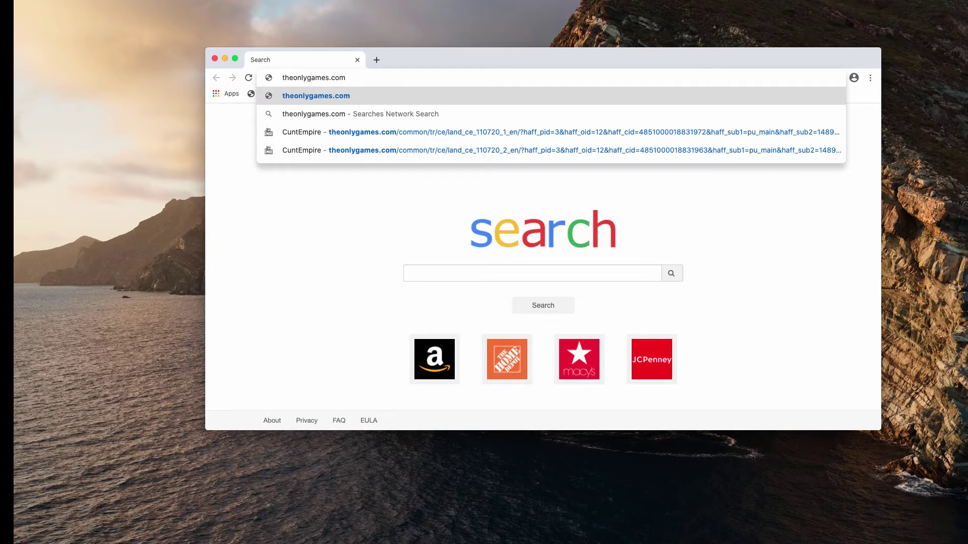
# Load theonlygames.com to show the hijacked search page, then switch away from Chrome.
pyautogui.press('Return')
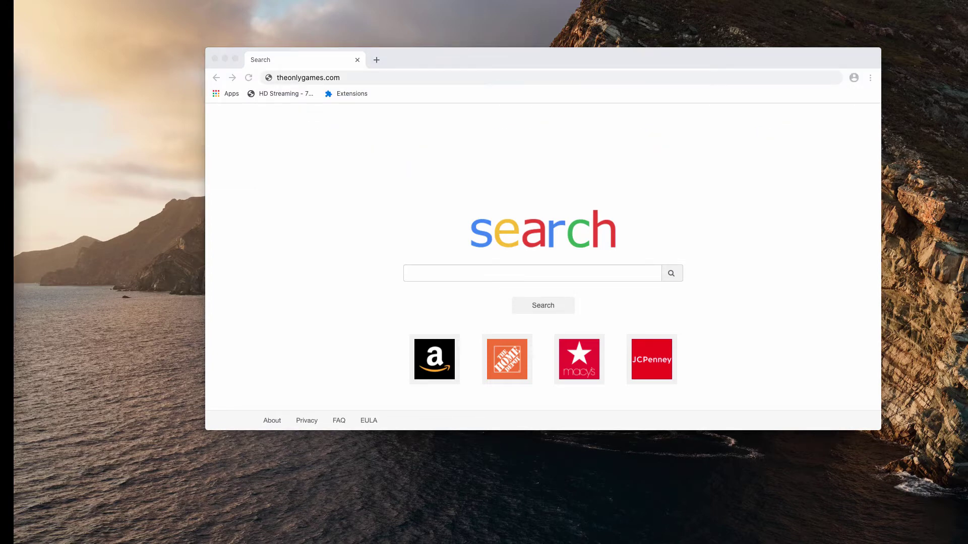
pyautogui.press('super+Tab')
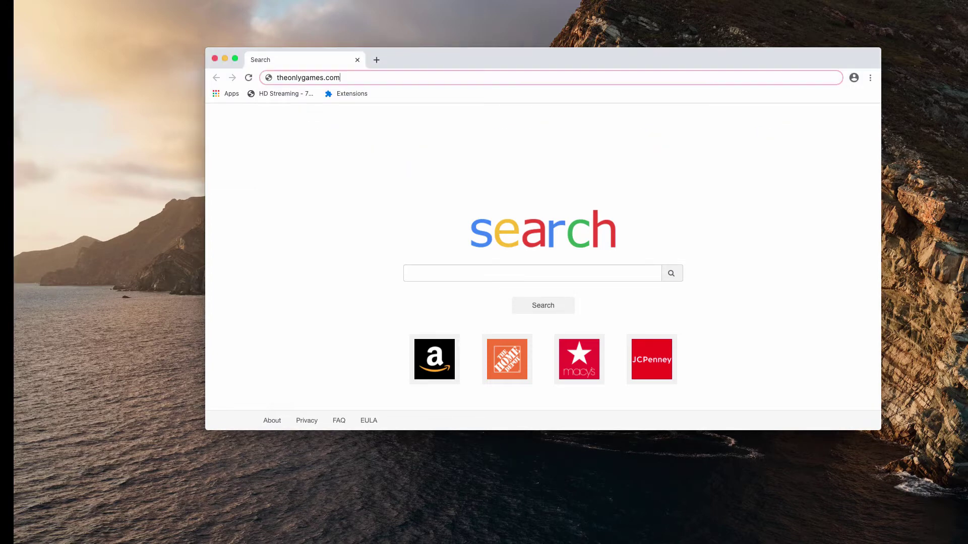
pyautogui.press('super+Tab')
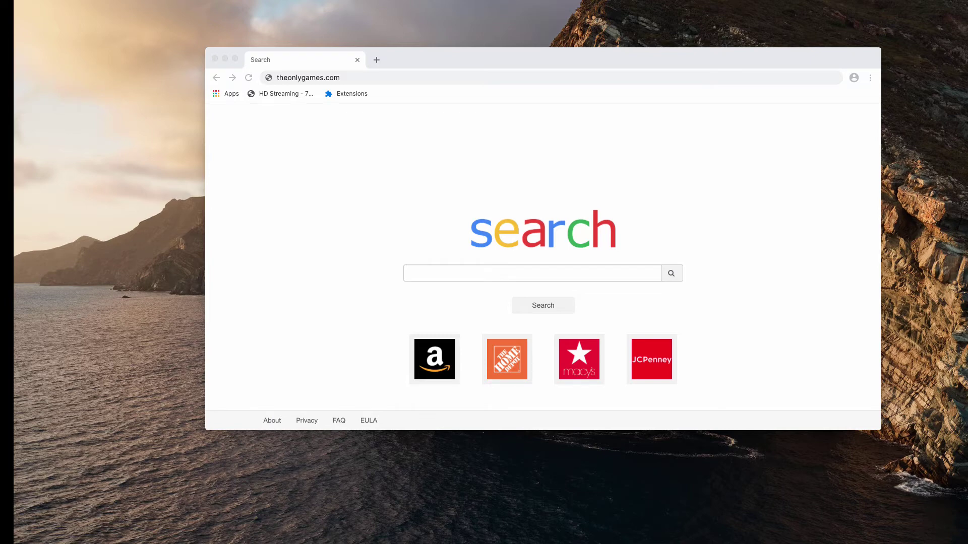
# Move the Applications window left, enlarge it, and scroll through apps like SearchAppExtension.app and ygu.
pyautogui.moveTo(318, 145); pyautogui.dragTo(279, 143)
pyautogui.scroll(4, 331, 221)
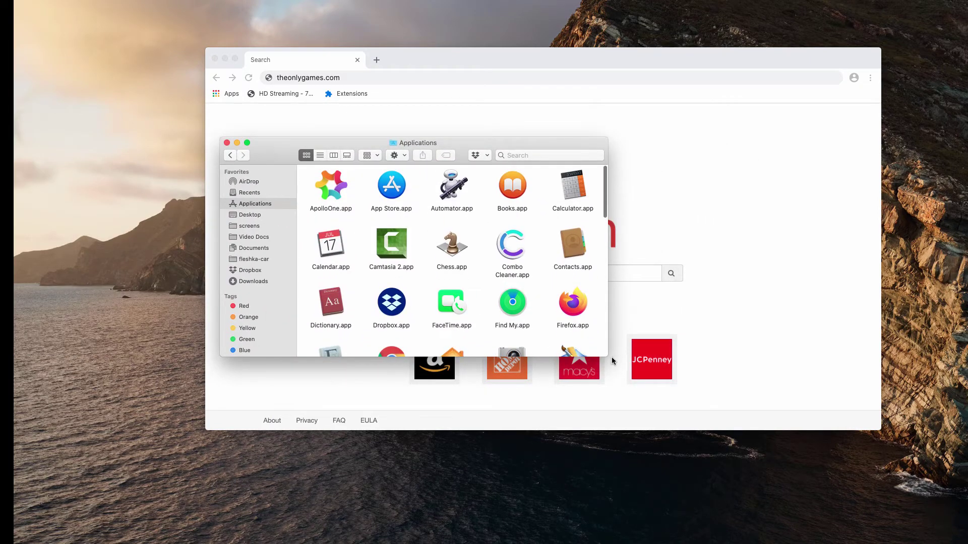
pyautogui.moveTo(608, 357); pyautogui.dragTo(741, 411)
pyautogui.scroll(-2, 518, 299)
pyautogui.scroll(-10, 518, 299)
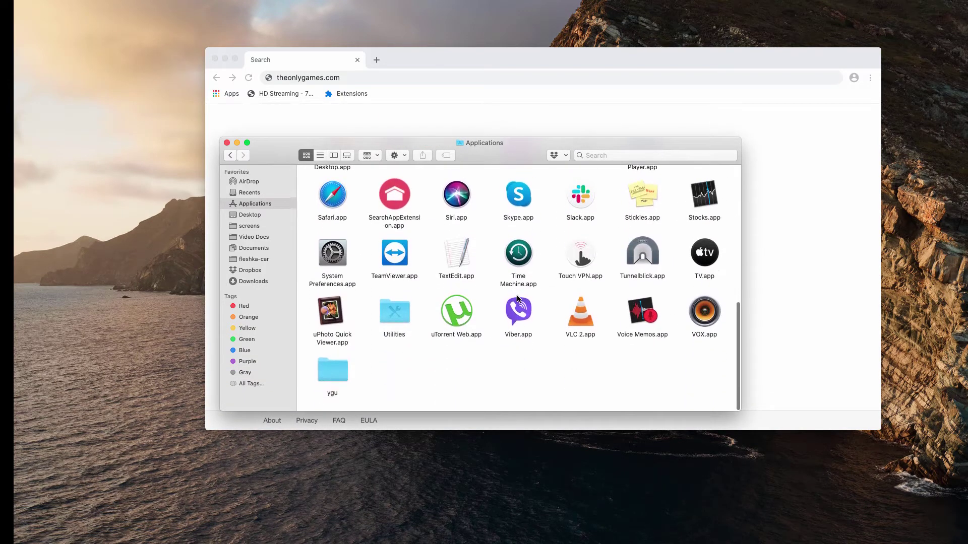
pyautogui.scroll(6, 518, 299)
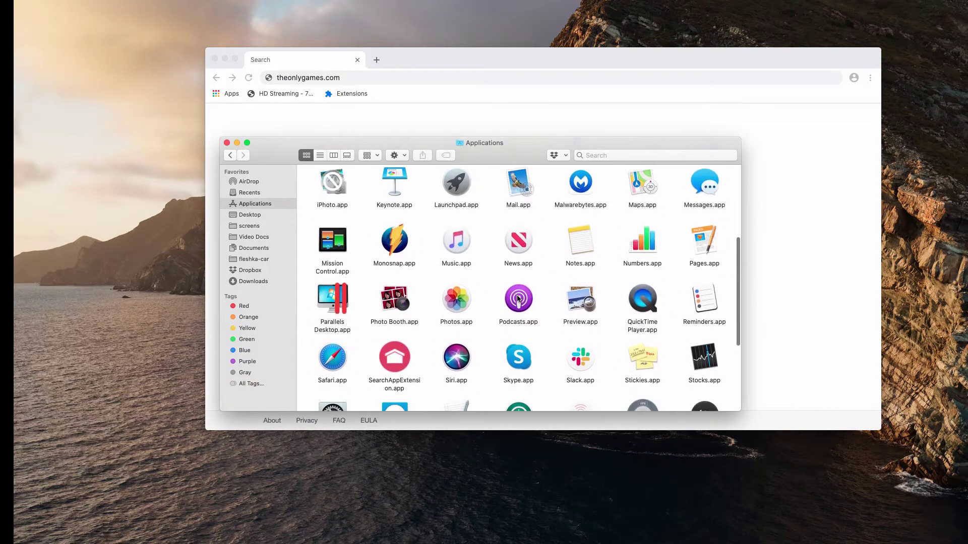
pyautogui.scroll(-6, 517, 299)
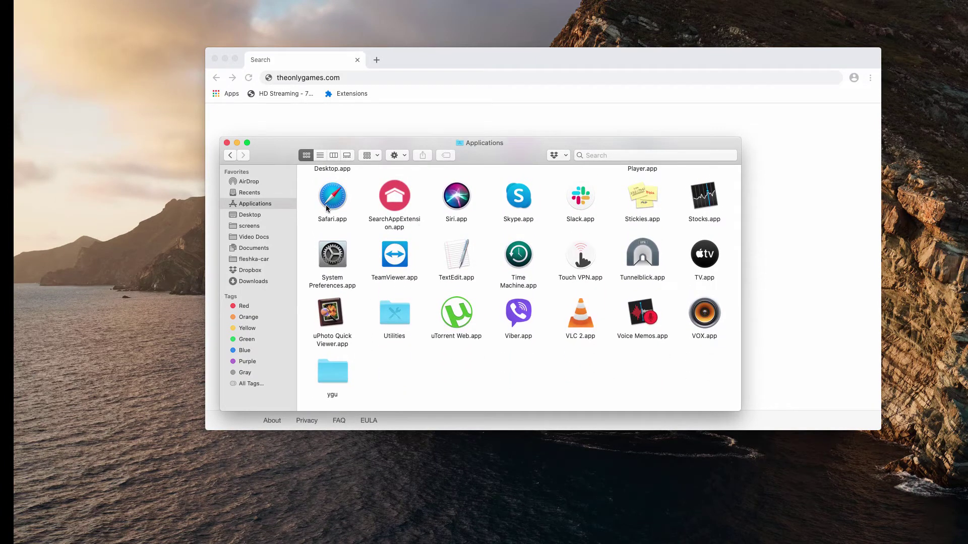
# Close the Applications window and open Chrome's Extensions page from More Tools.
pyautogui.click(227, 143)
pyautogui.click(870, 79)
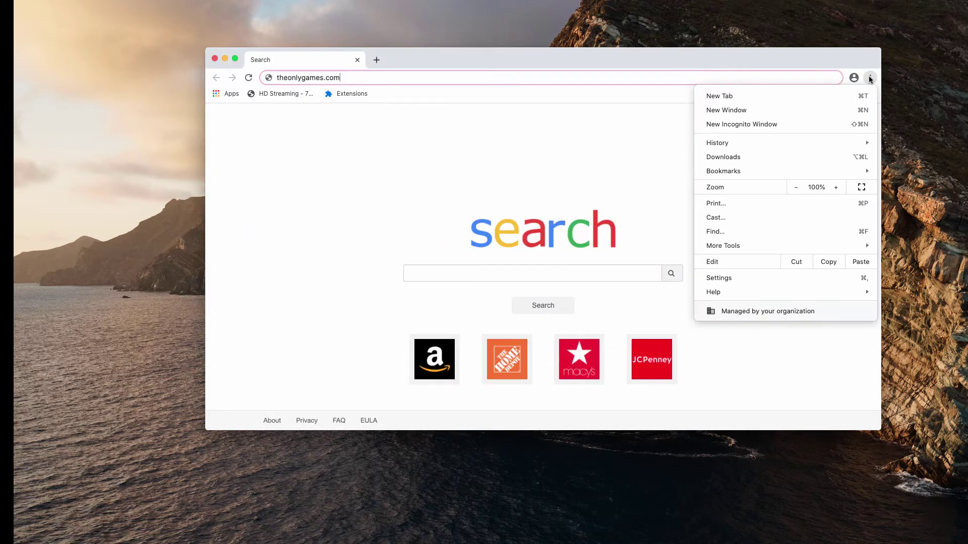
pyautogui.moveTo(749, 247)
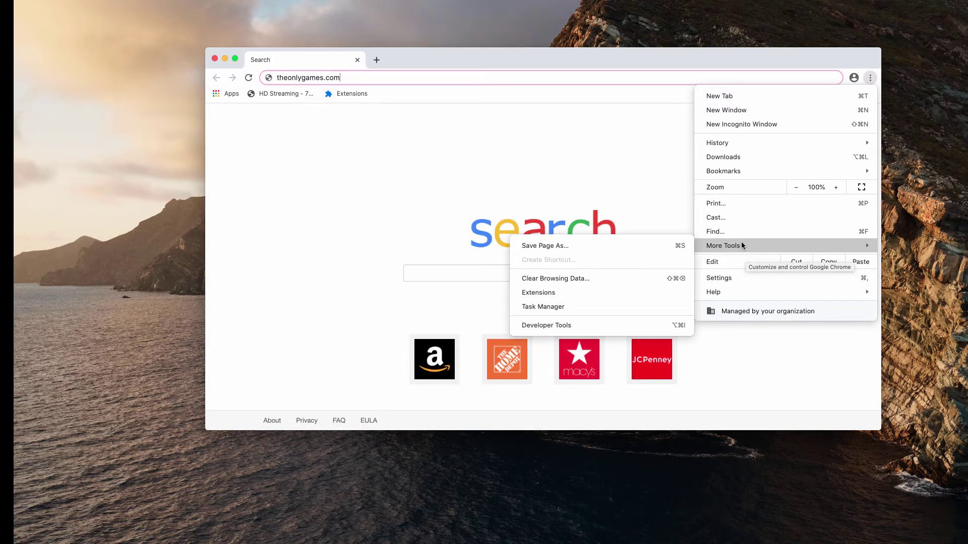
pyautogui.click(547, 295)
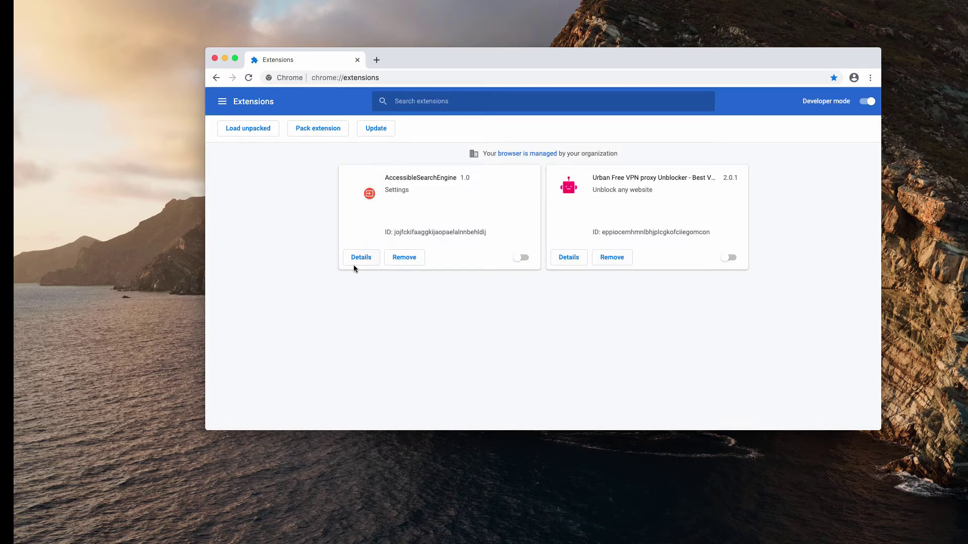
# Toggle AccessibleSearchEngine on and back off, leaving it and Urban Free VPN disabled.
pyautogui.click(522, 258)
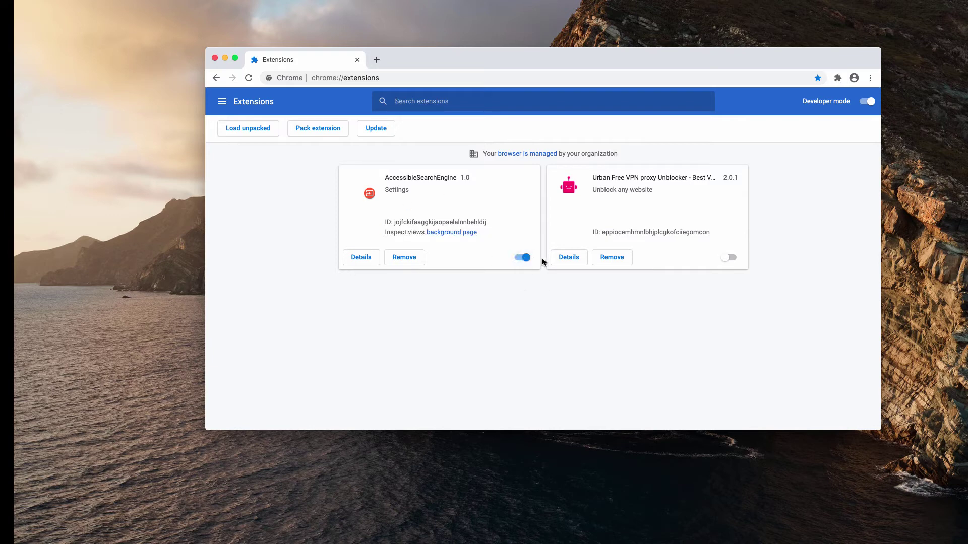
pyautogui.click(519, 258)
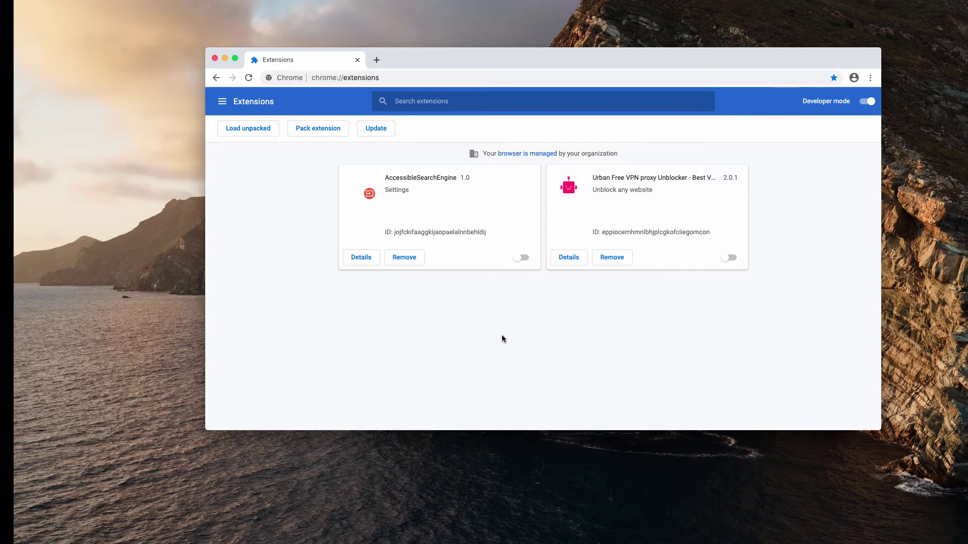
pyautogui.click(401, 73)
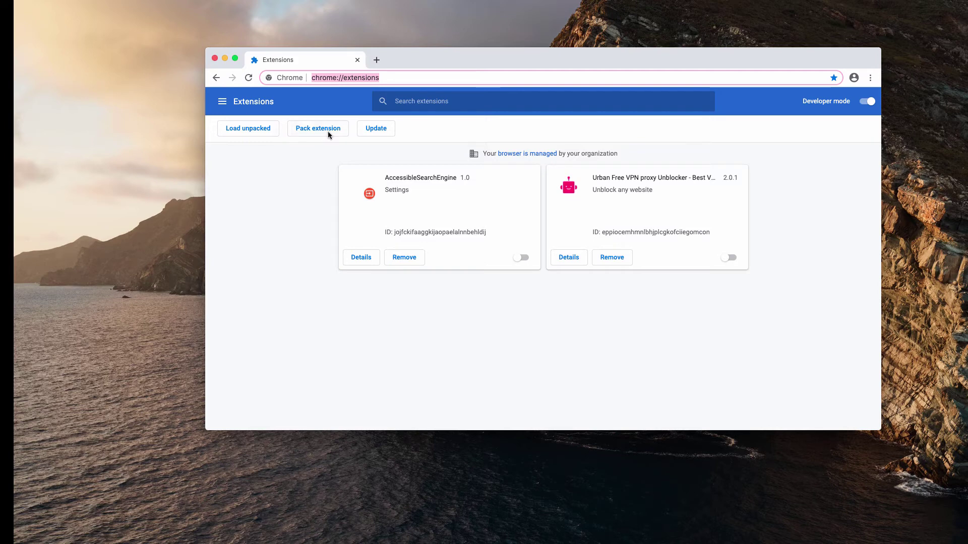
# Go to combocleaner.com via the address bar suggestion and reveal its full address.
pyautogui.write('combocleaner.com')
pyautogui.press('Return')
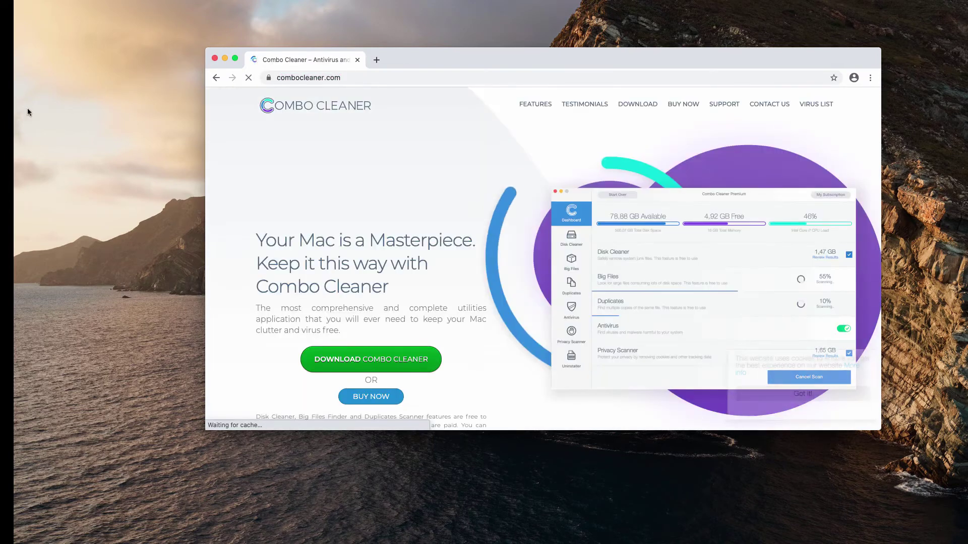
pyautogui.click(356, 76)
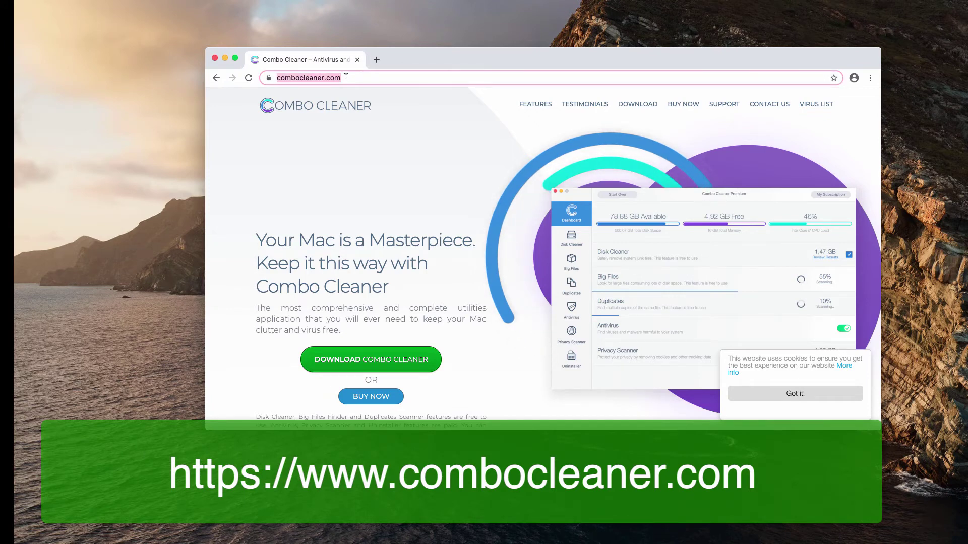
pyautogui.click(314, 77)
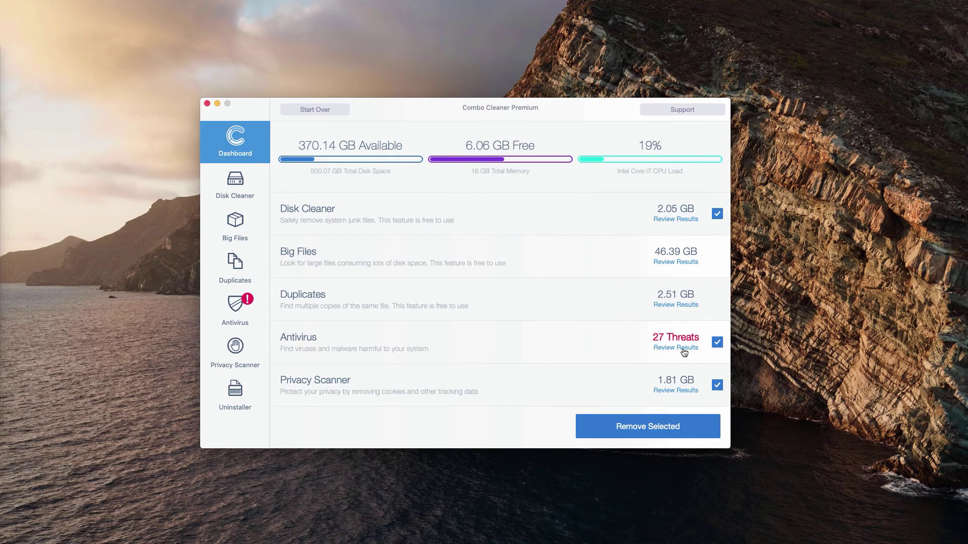
# Choose Review Results under the Antivirus row showing 27 threats.
pyautogui.click(684, 350)
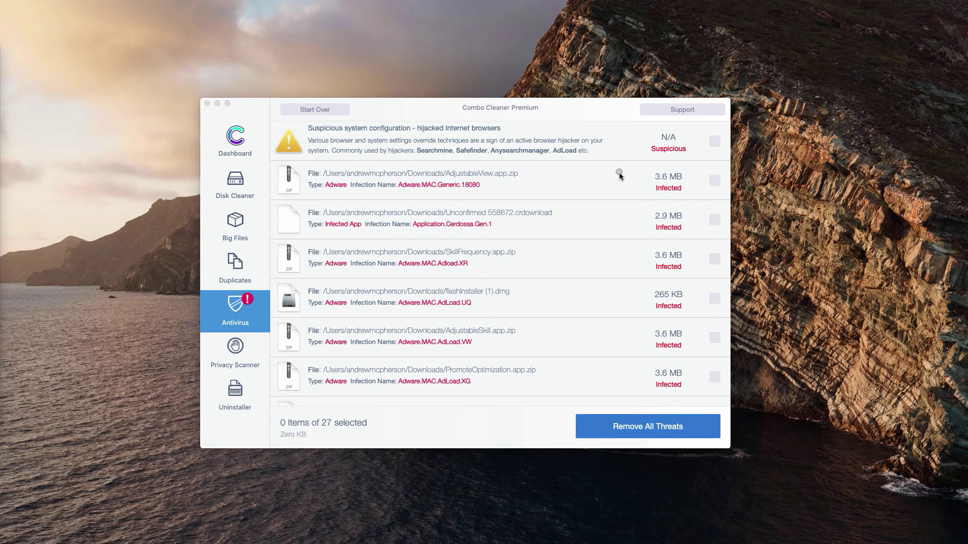
# Move AdjustableView.app.zip from Downloads to the Trash and close the Finder window.
pyautogui.moveTo(453, 29); pyautogui.dragTo(504, 86)
pyautogui.scroll(5, 486, 157)
pyautogui.scroll(2, 486, 158)
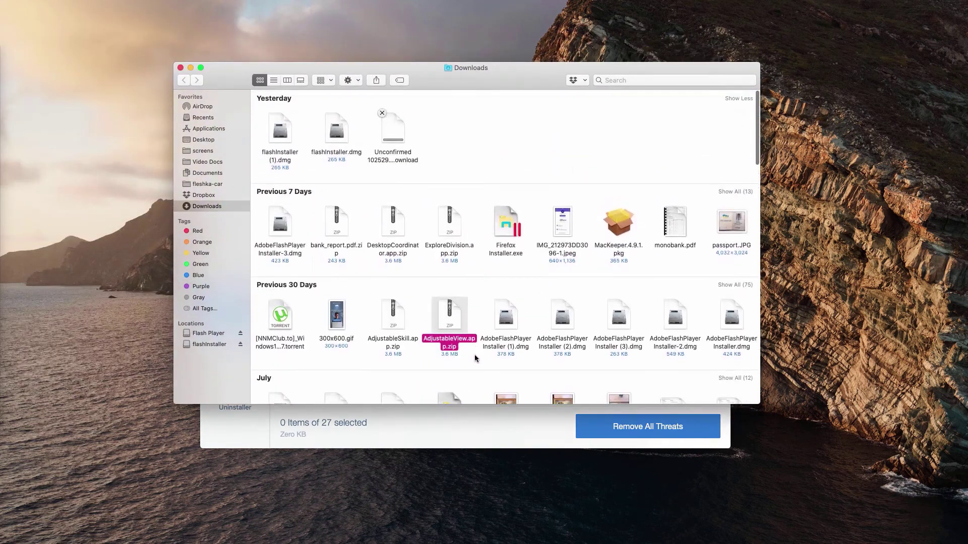
pyautogui.rightClick(451, 319)
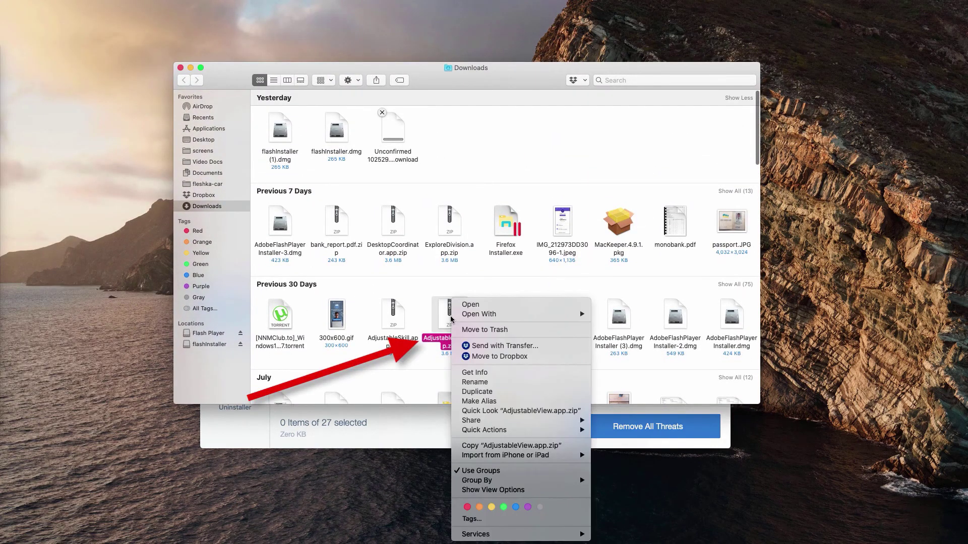
pyautogui.click(474, 331)
pyautogui.click(180, 67)
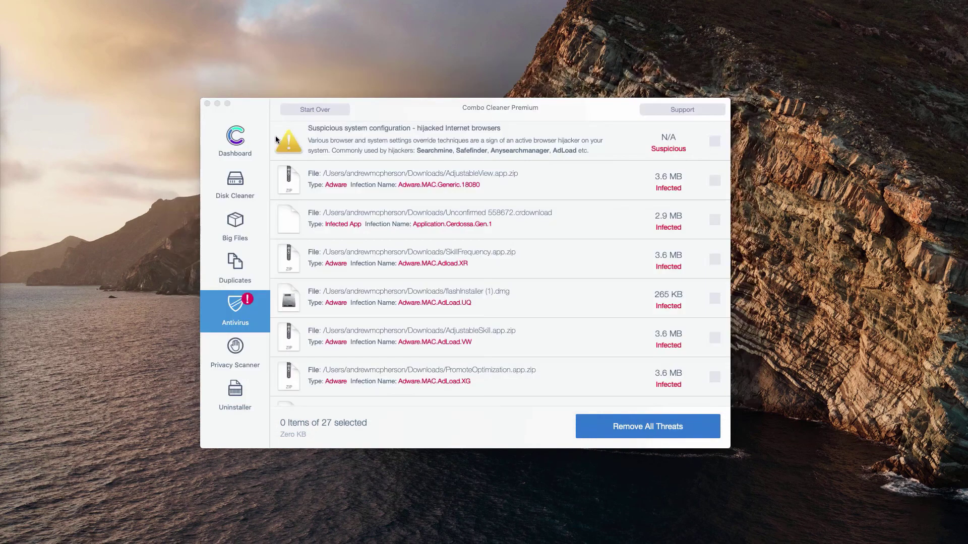
# Reveal Unconfirmed 558672.crdownload in Downloads and move it to the Trash.
pyautogui.click(619, 212)
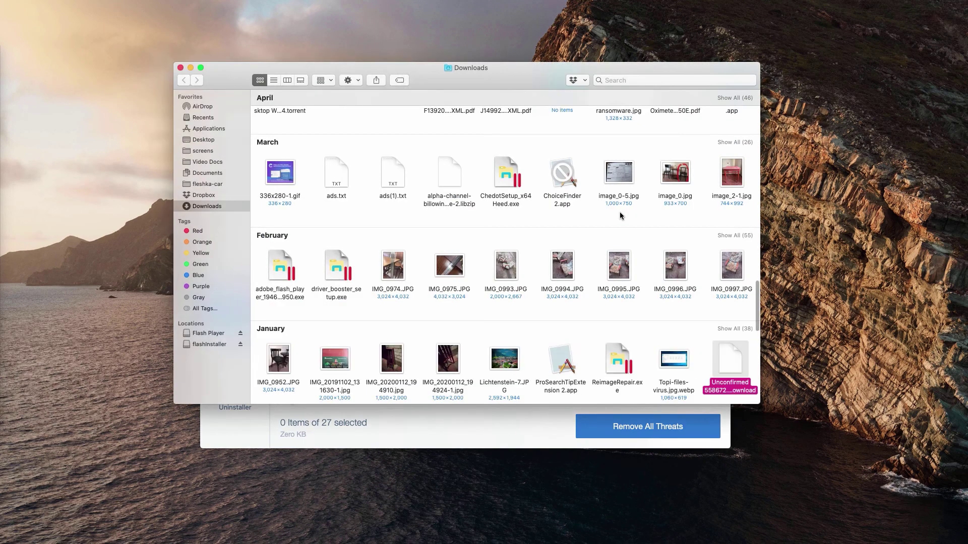
pyautogui.rightClick(730, 372)
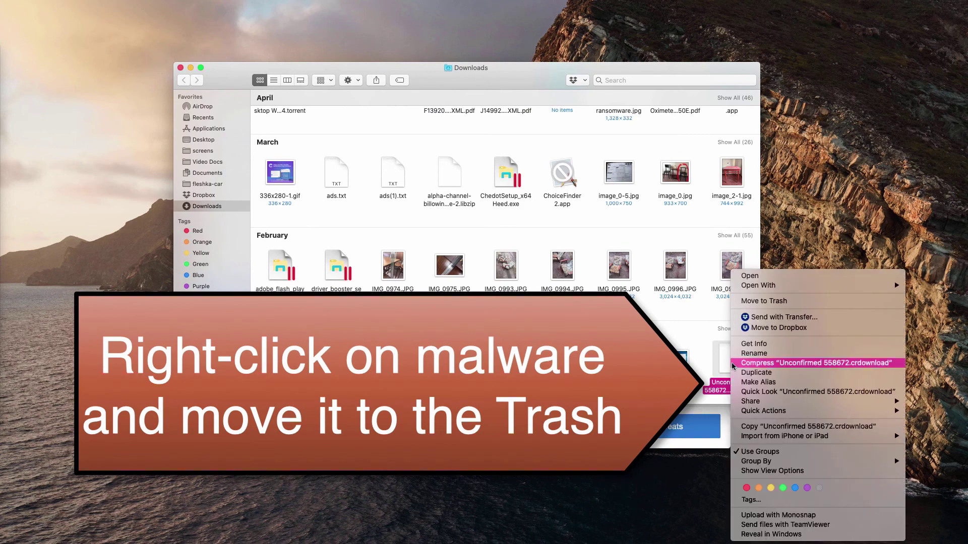
pyautogui.click(756, 302)
pyautogui.click(180, 68)
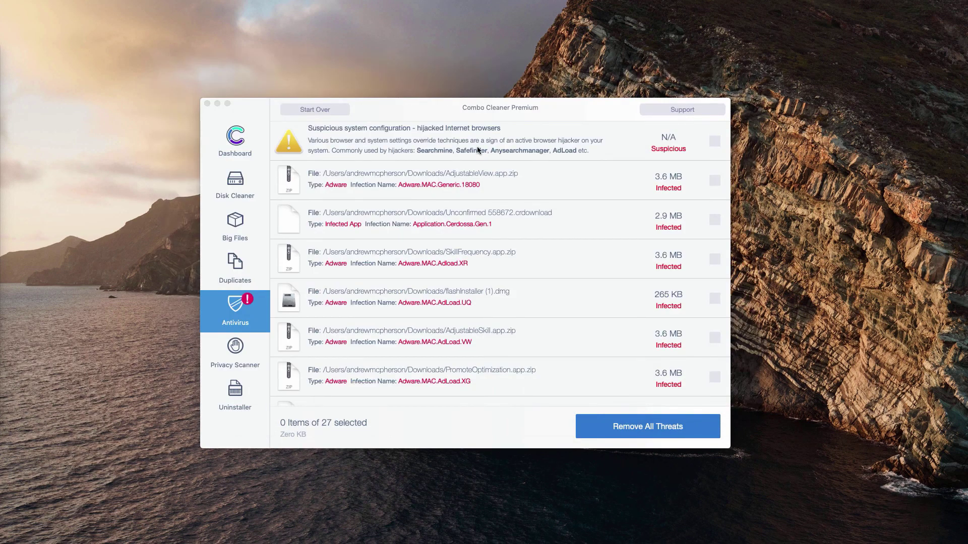